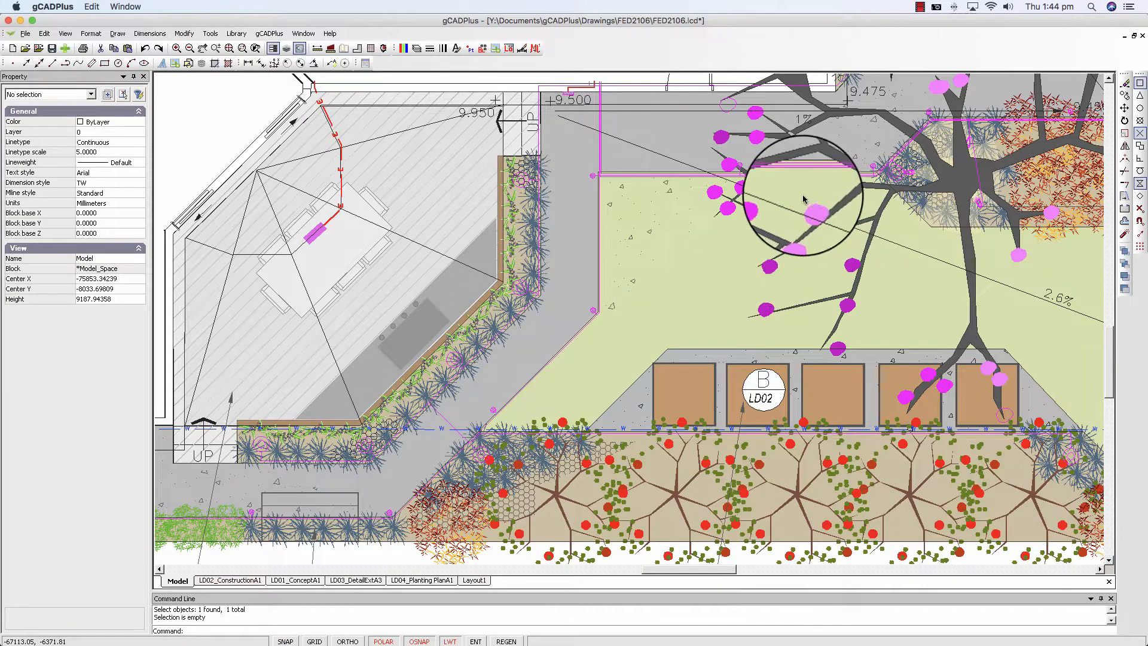
# Identify the layer of the patio roof block and turn off the C-Roof layer.
pyautogui.click(425, 195)
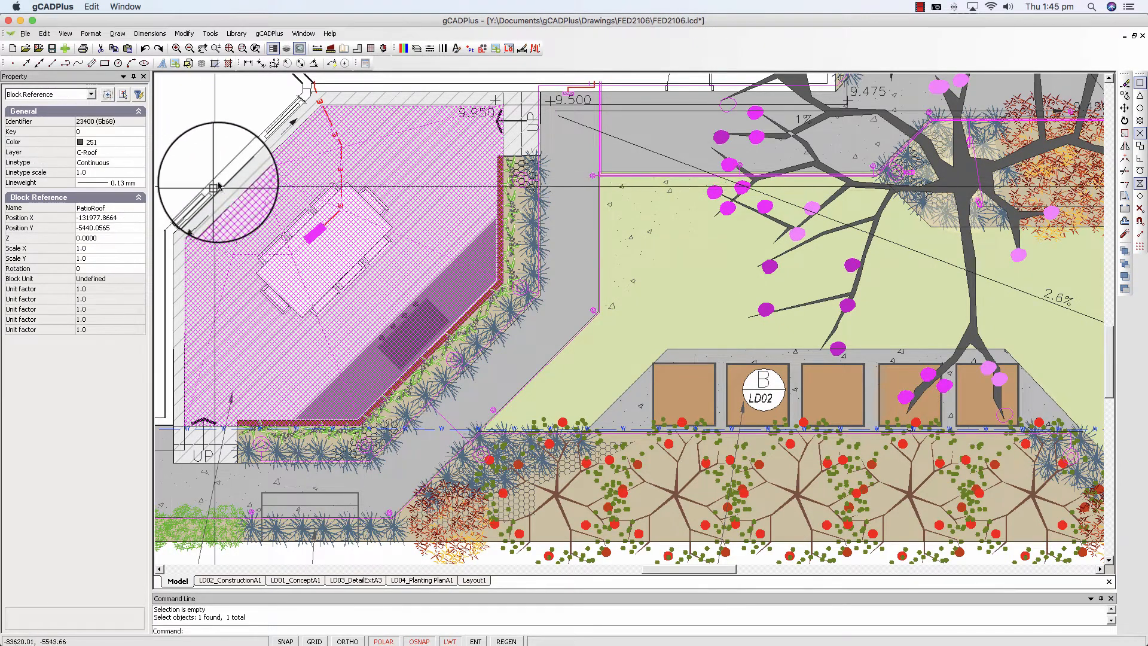
pyautogui.click(416, 49)
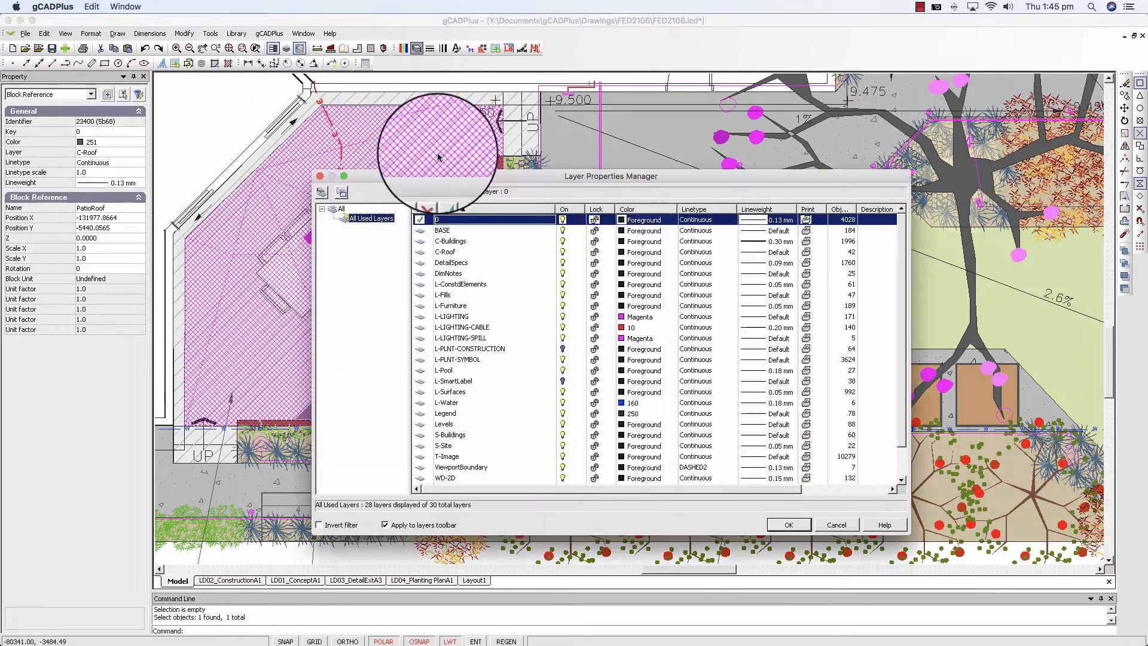
pyautogui.click(563, 252)
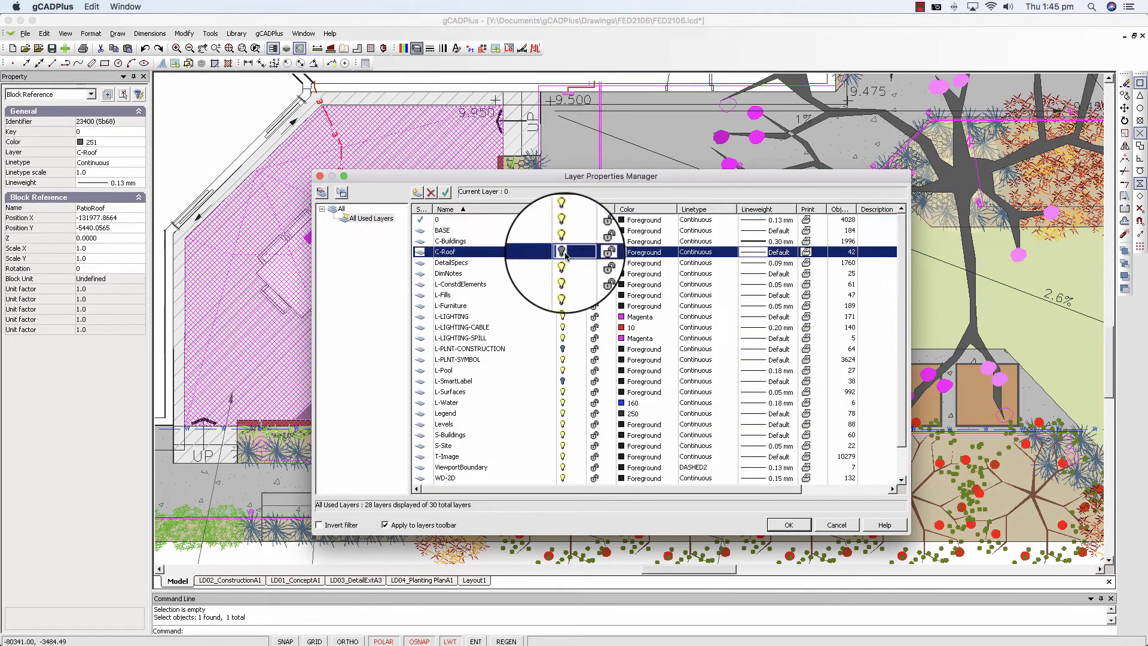
pyautogui.click(787, 525)
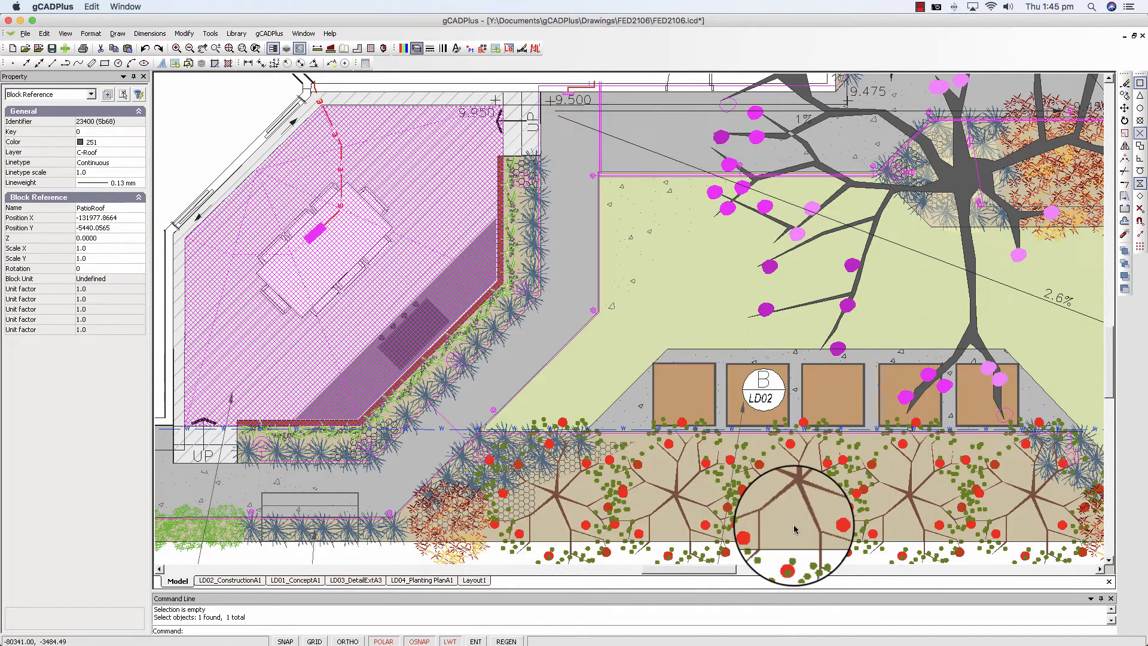
# Inspect the properties of the patio table and of the level text beside the steps.
pyautogui.click(347, 258)
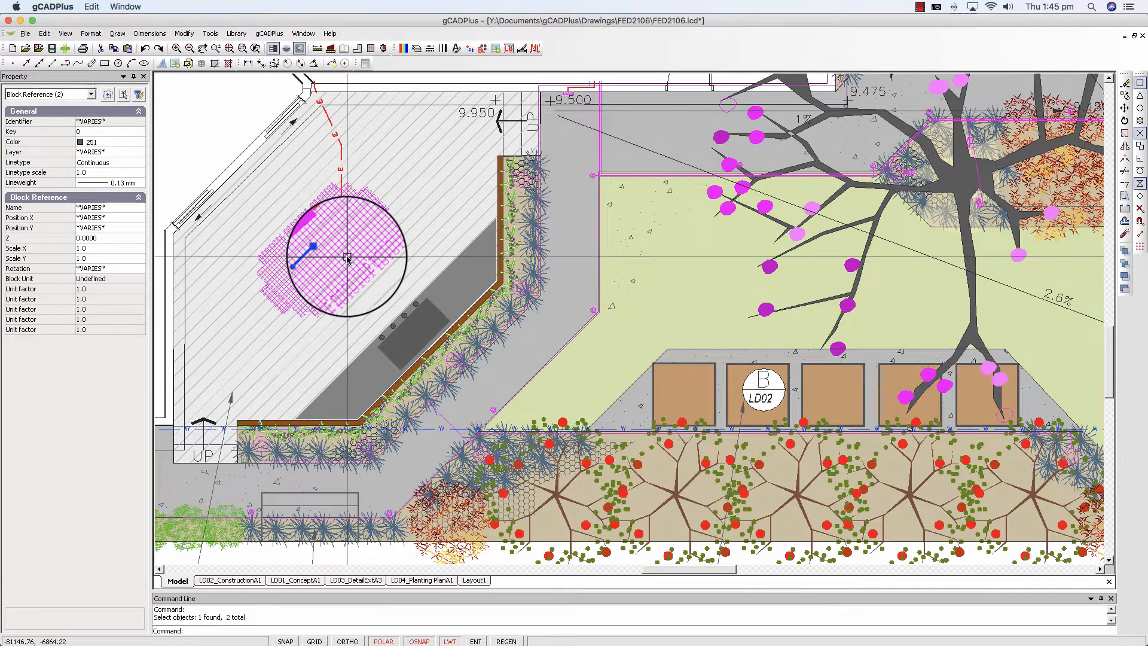
pyautogui.press('Escape')
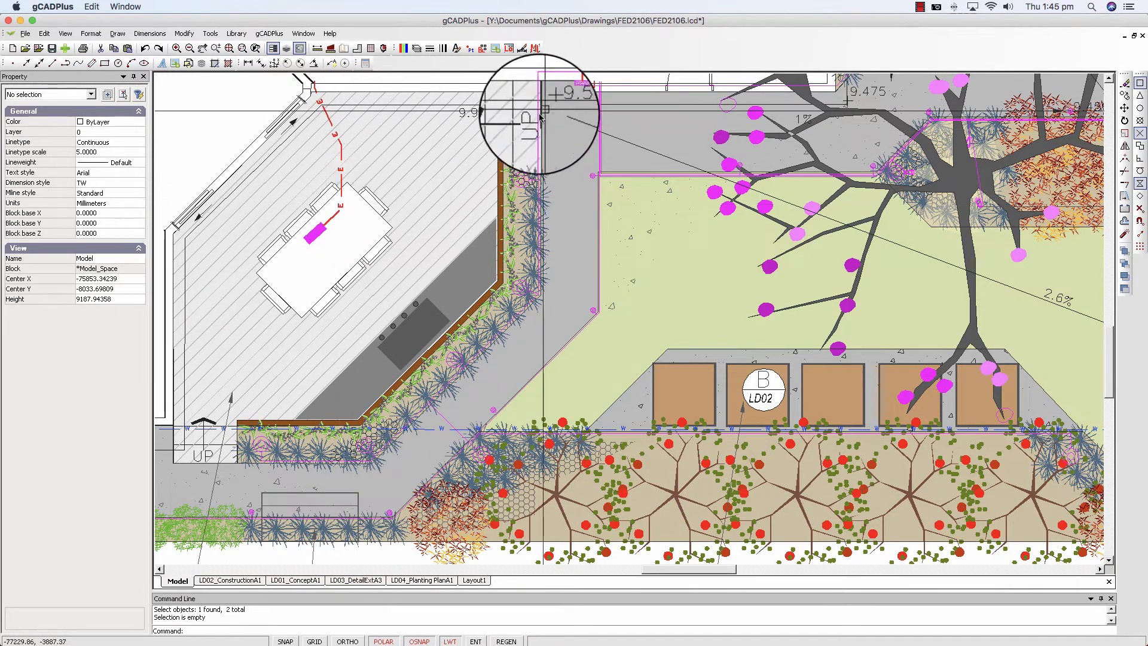
pyautogui.click(478, 116)
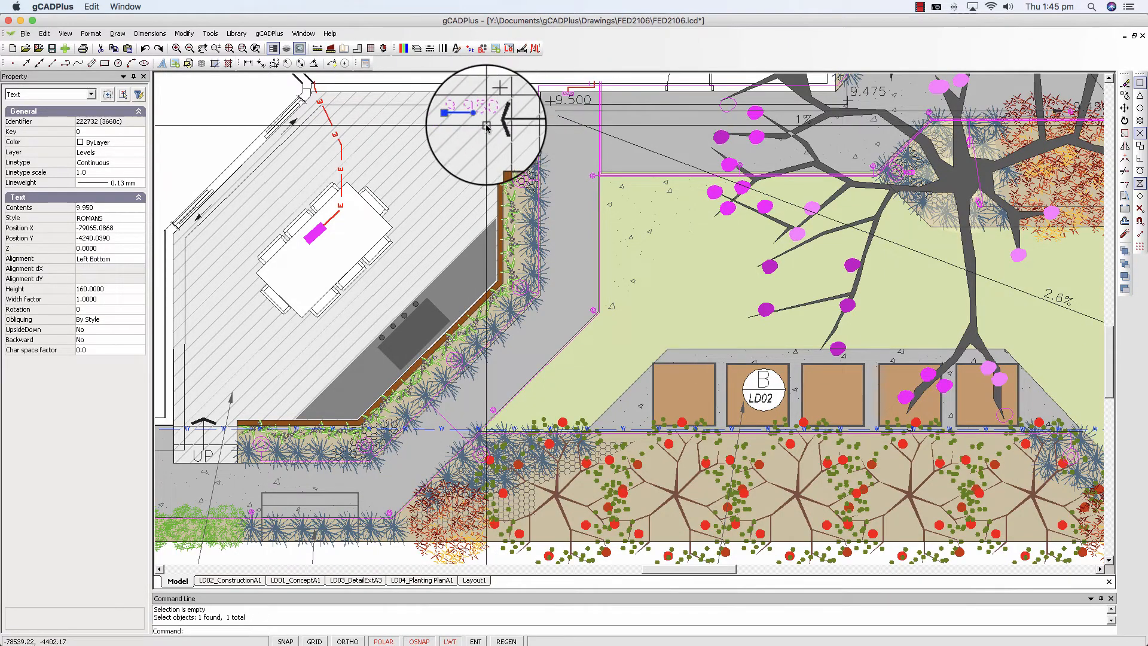
pyautogui.press('Escape')
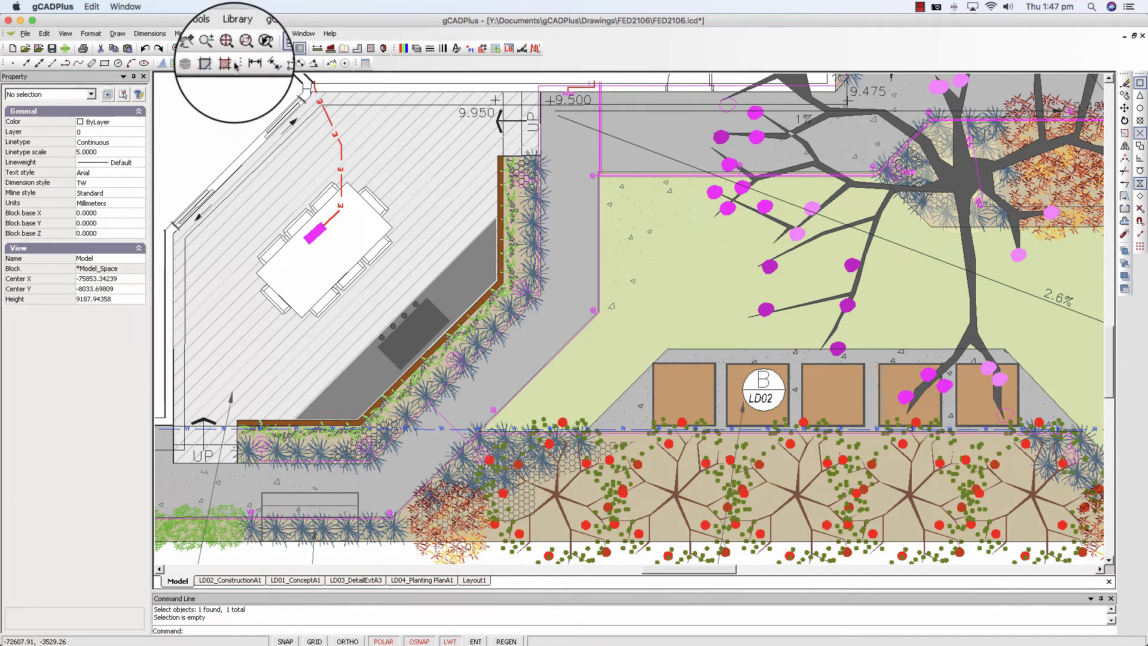
# Turn the C-Roof layer back on.
pyautogui.click(417, 55)
pyautogui.click(563, 254)
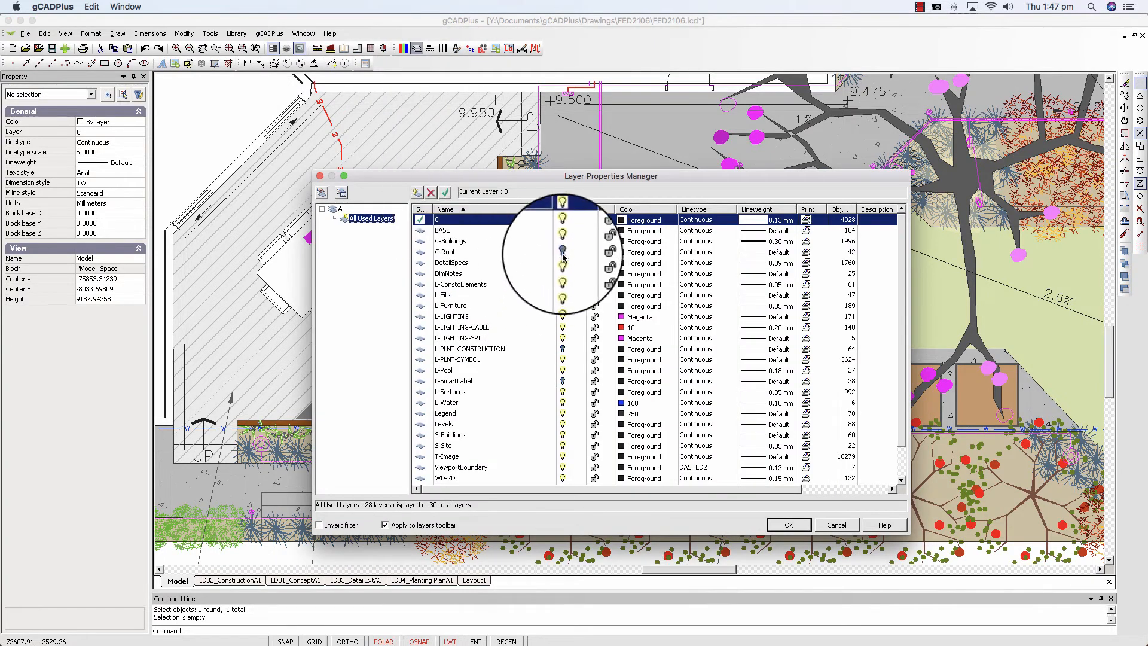
pyautogui.click(563, 253)
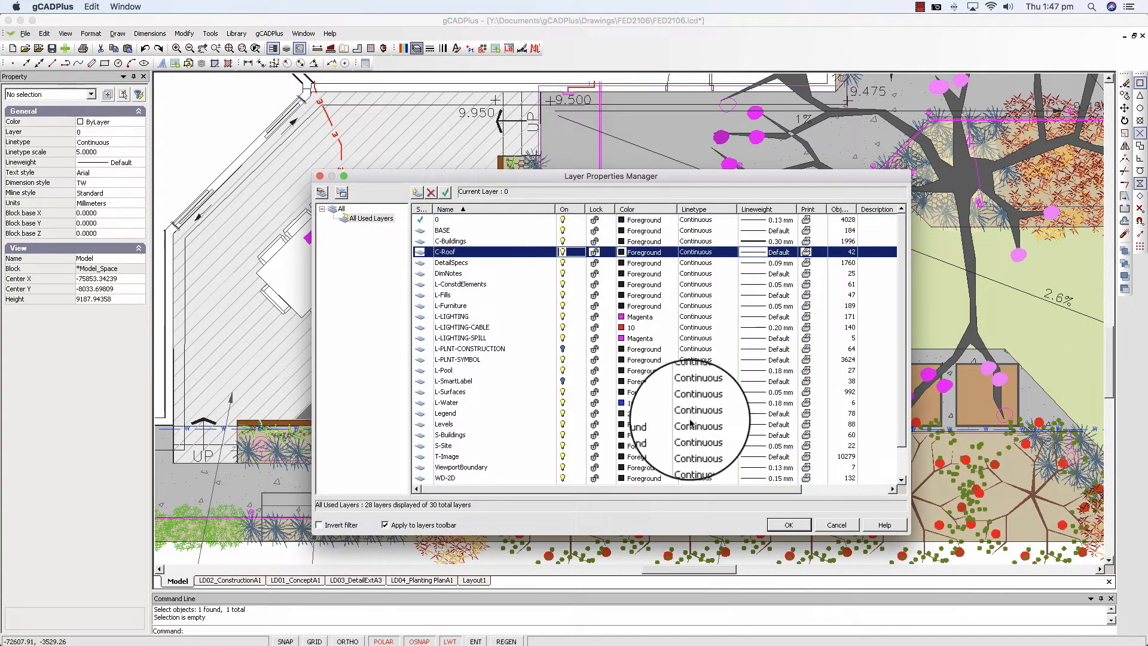
pyautogui.click(795, 530)
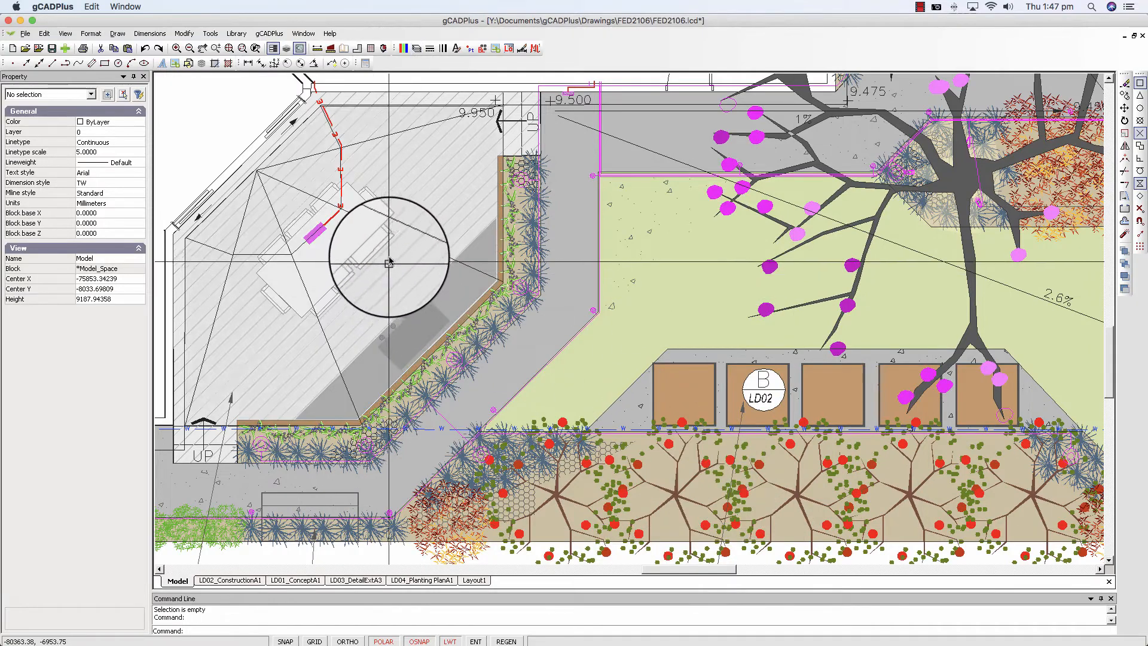
# Open the patio roof block to inspect its filled polyline's colour and transparency properties, and close the block.
pyautogui.click(386, 175)
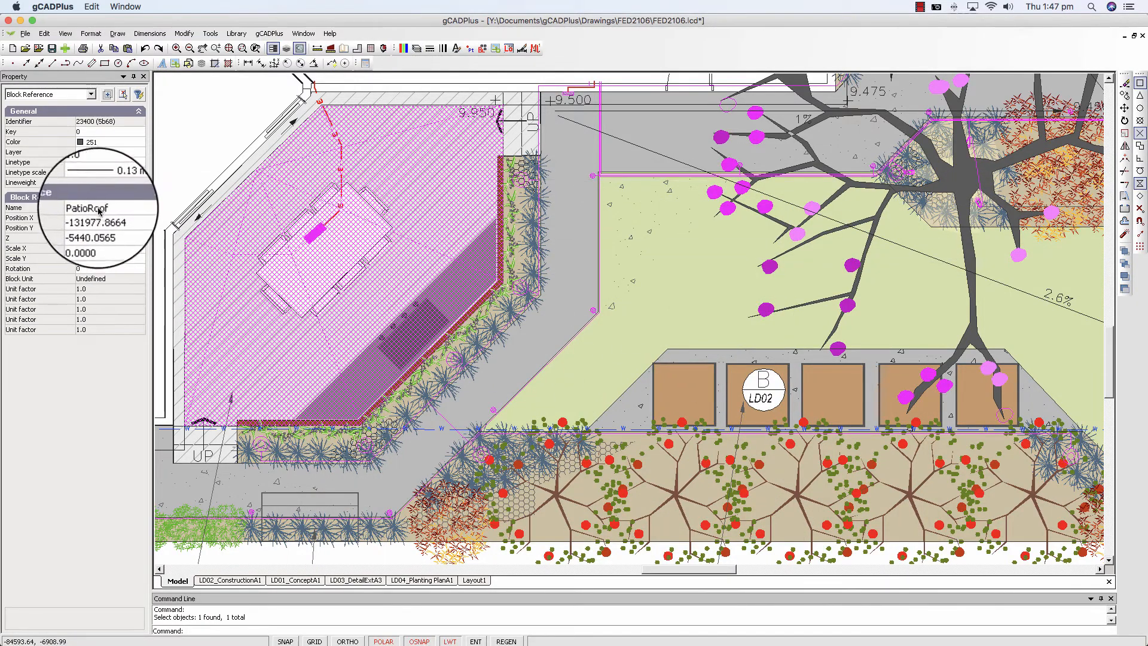
pyautogui.rightClick(407, 197)
pyautogui.click(424, 328)
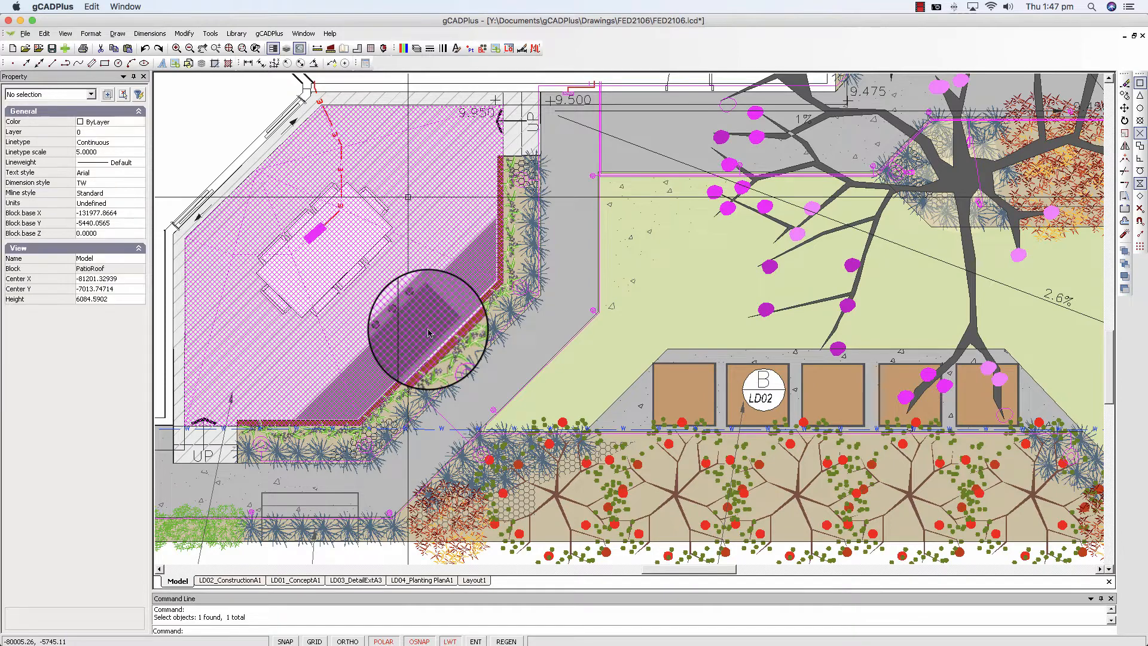
pyautogui.click(656, 340)
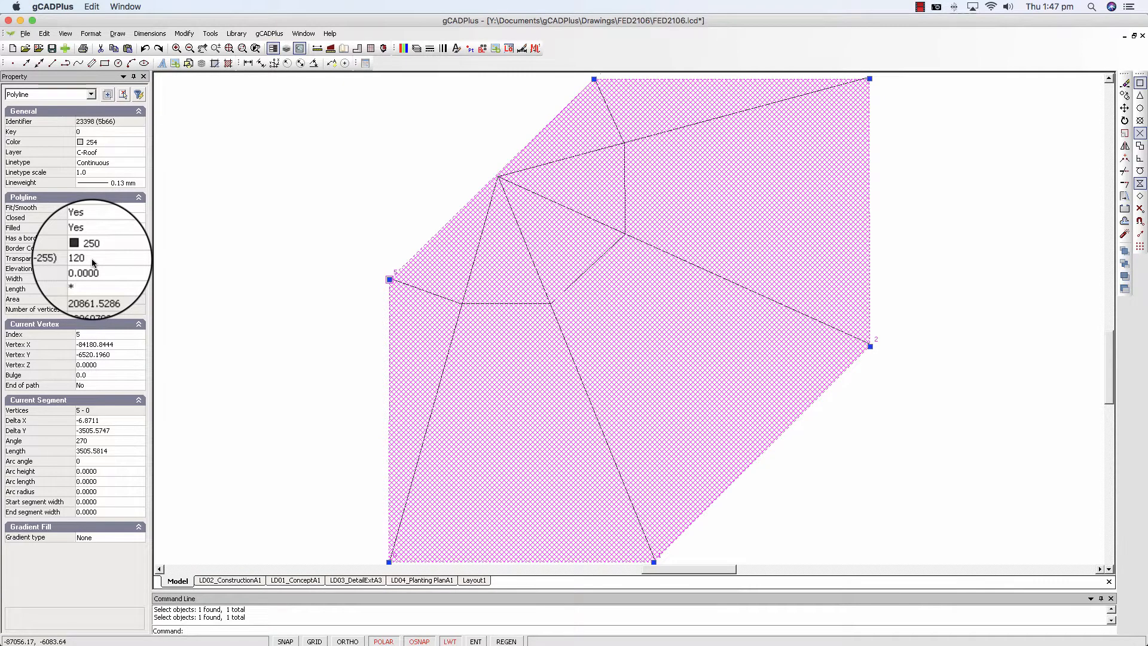
pyautogui.press('Escape')
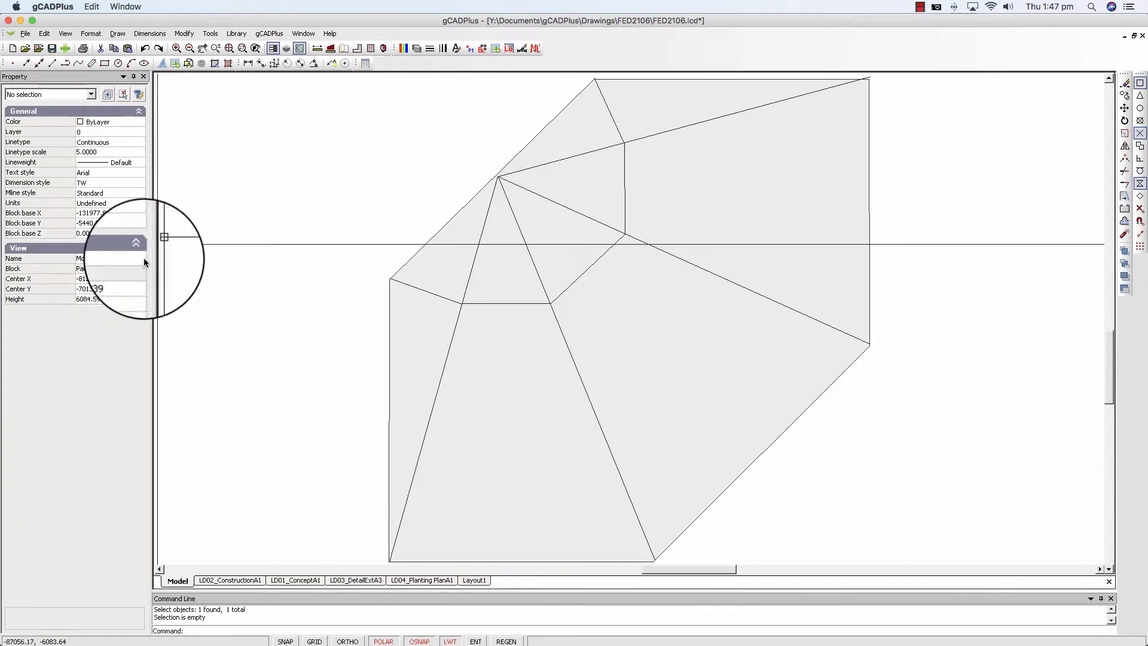
pyautogui.rightClick(635, 318)
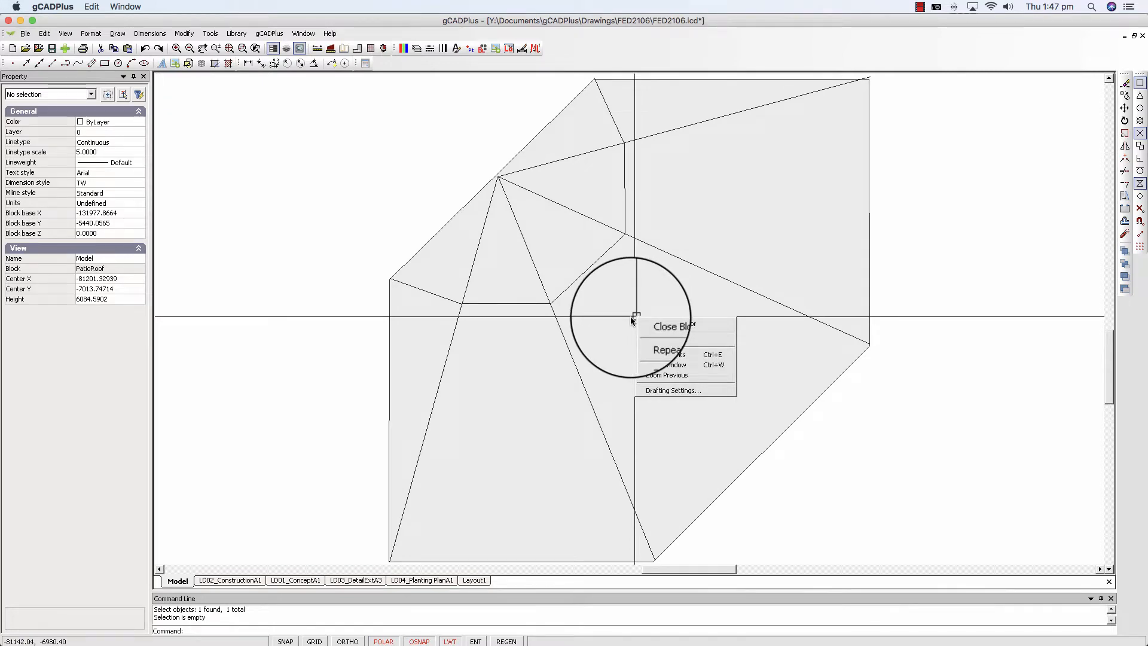
pyautogui.click(651, 324)
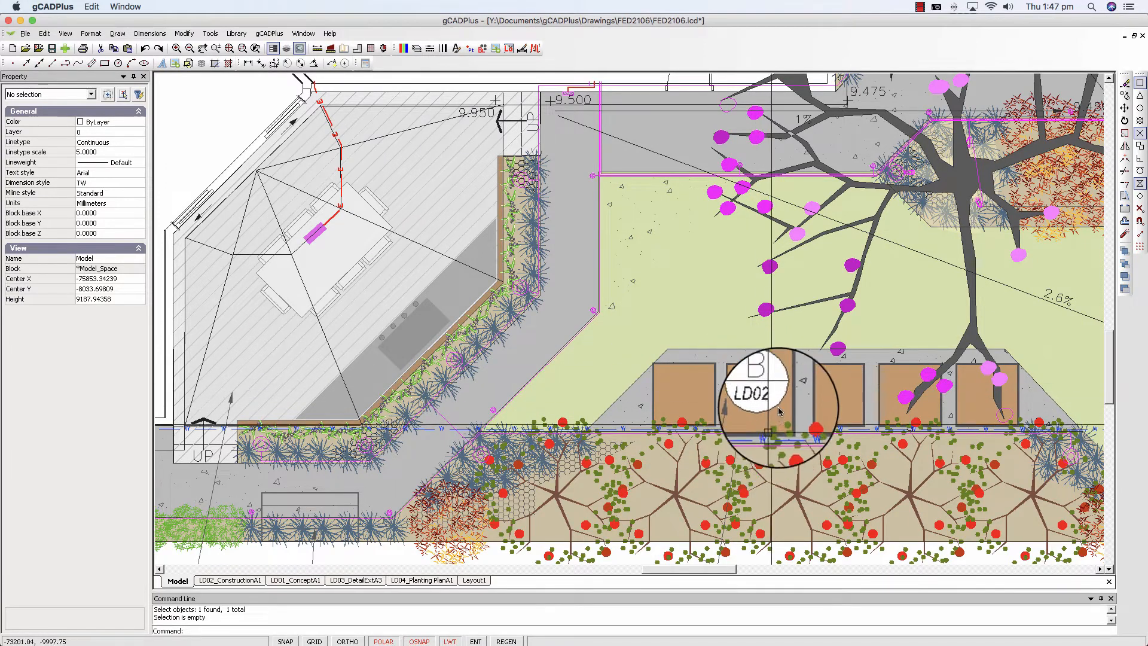
# Inspect the properties of both texts in the detail marker over the planter boxes.
pyautogui.click(764, 380)
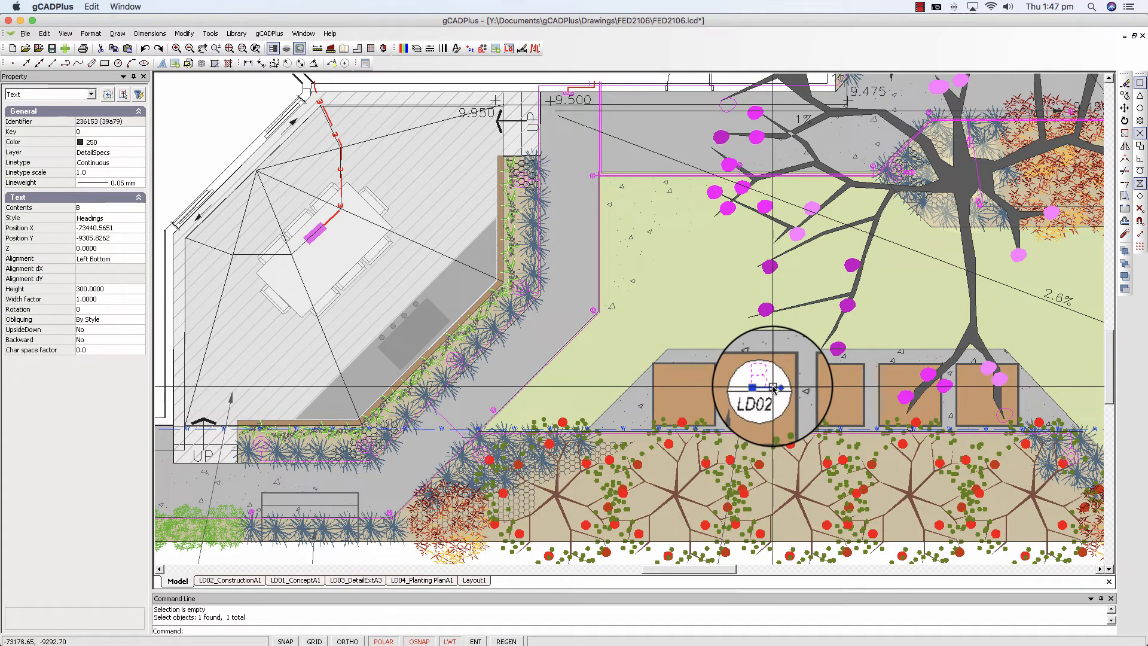
pyautogui.press('Escape')
pyautogui.click(769, 405)
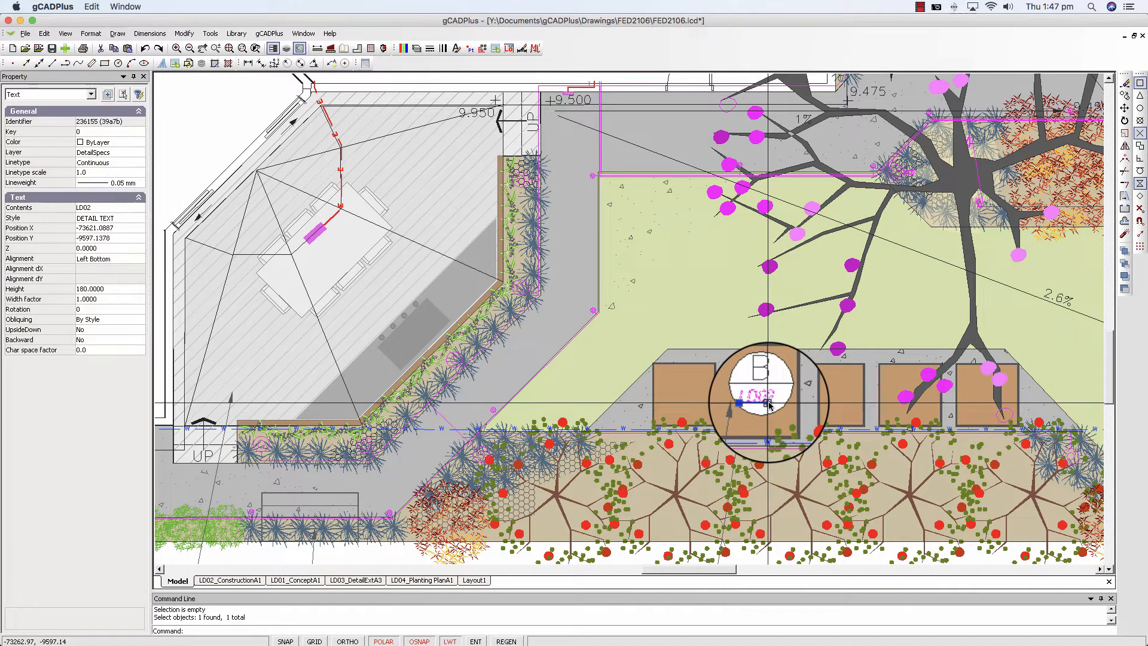
pyautogui.press('Escape')
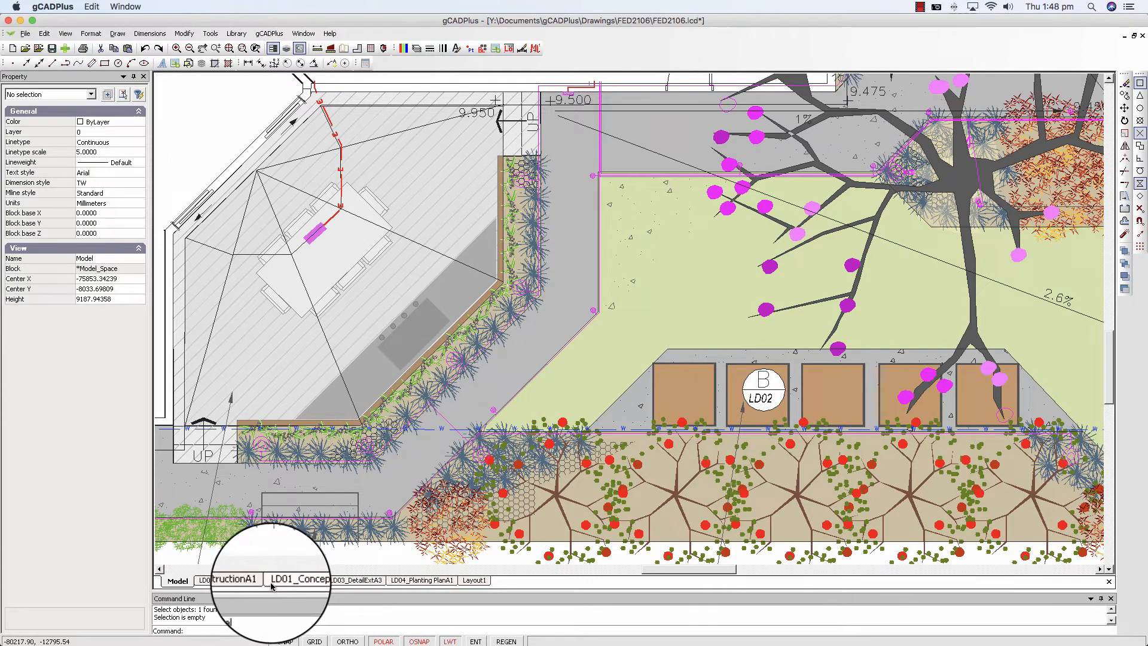
# Examine the timber clad wicking box detail on the LD02_ConstructionA1 layout and return to the model.
pyautogui.click(224, 581)
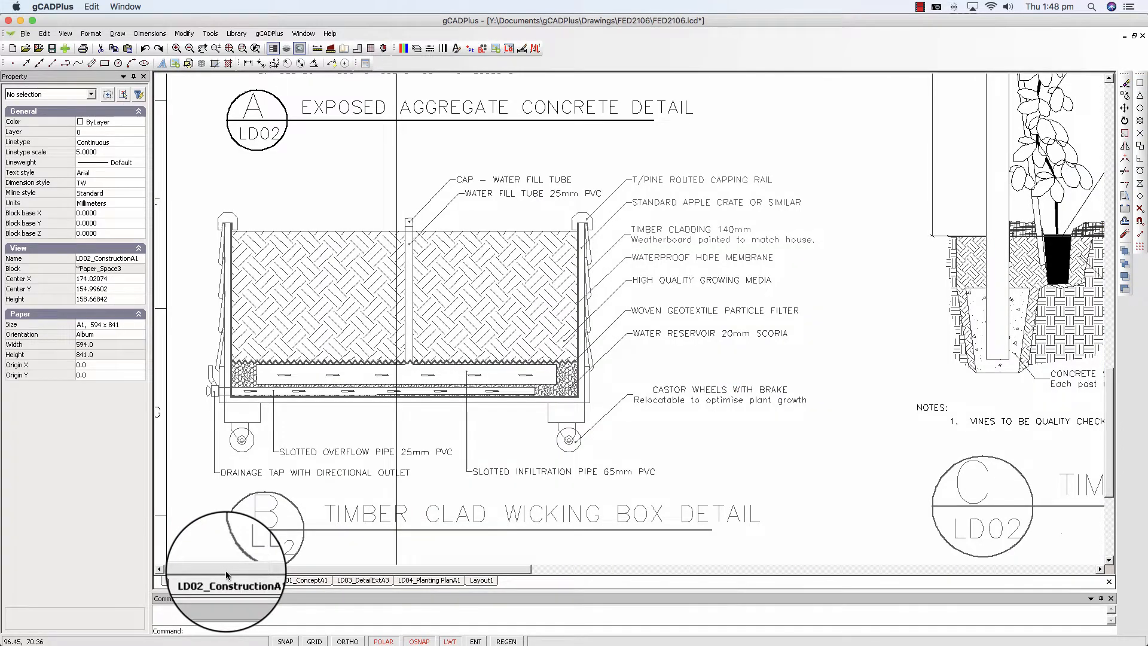
pyautogui.scroll(-3, 268, 504)
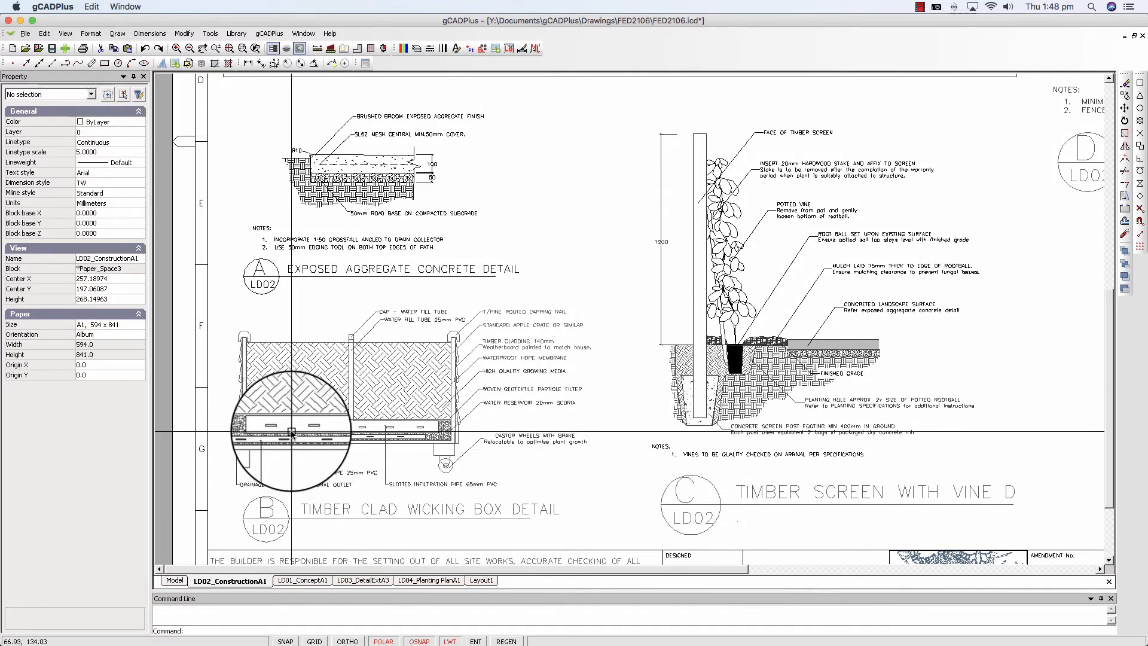
pyautogui.scroll(2, 291, 430)
pyautogui.scroll(1, 317, 426)
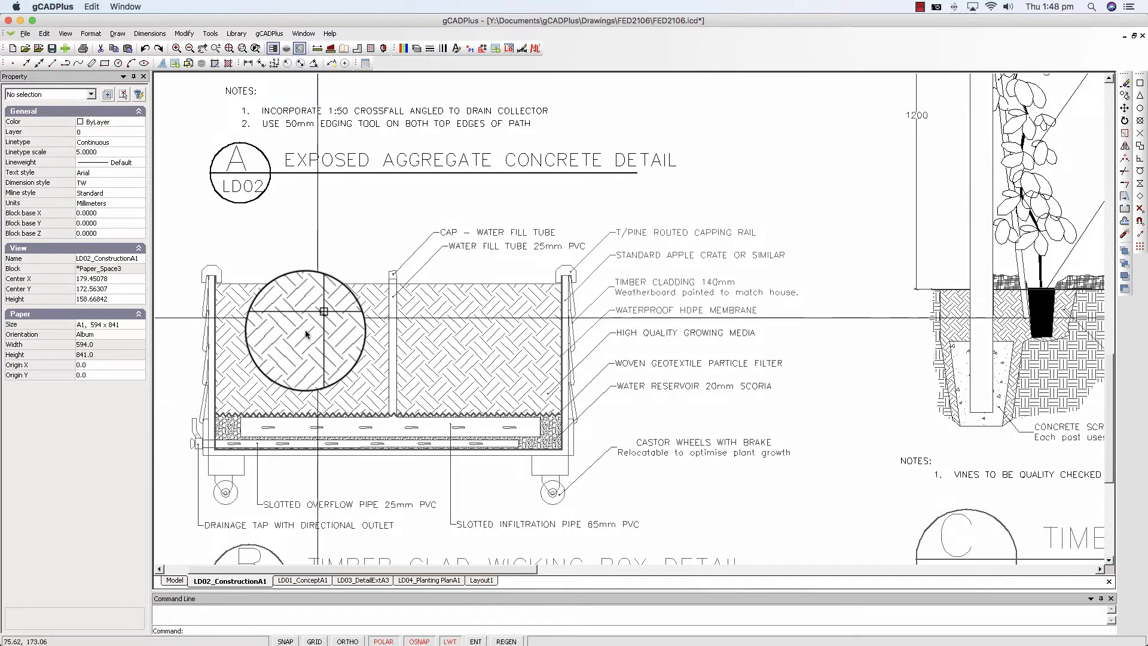
pyautogui.click(176, 581)
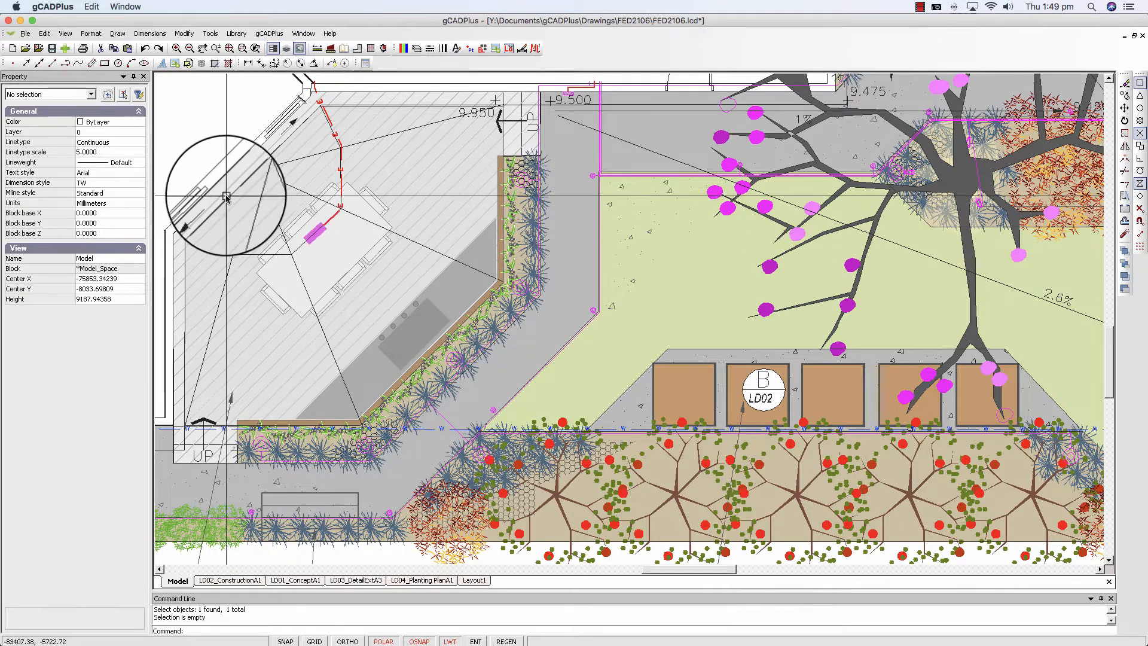
pyautogui.click(25, 33)
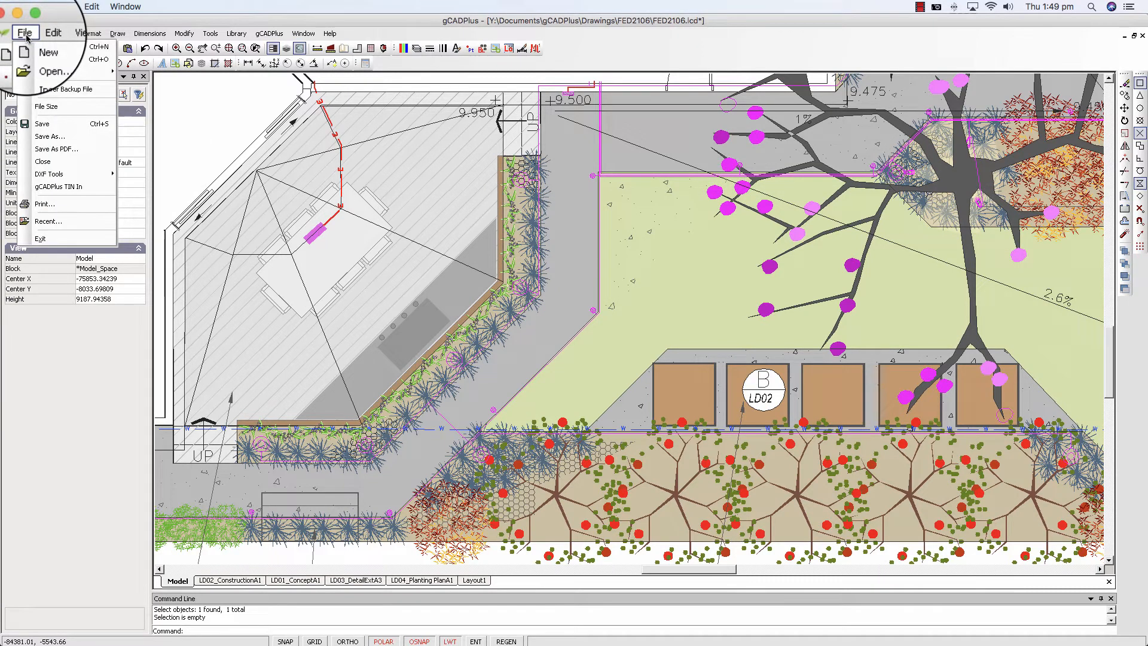
pyautogui.click(58, 151)
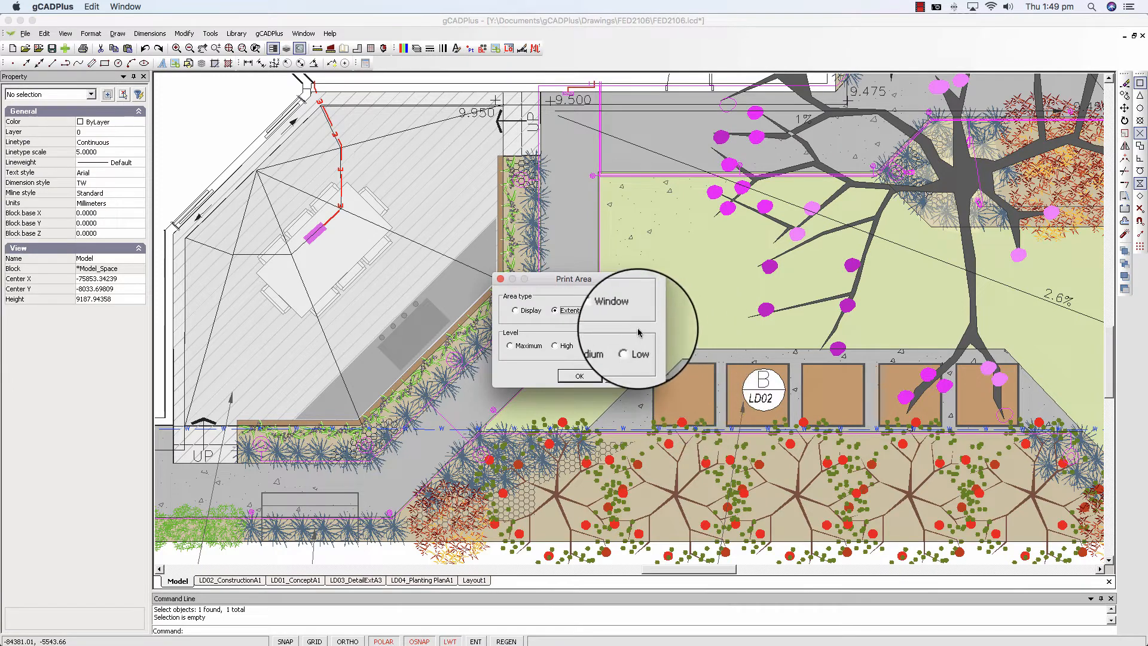
pyautogui.click(603, 311)
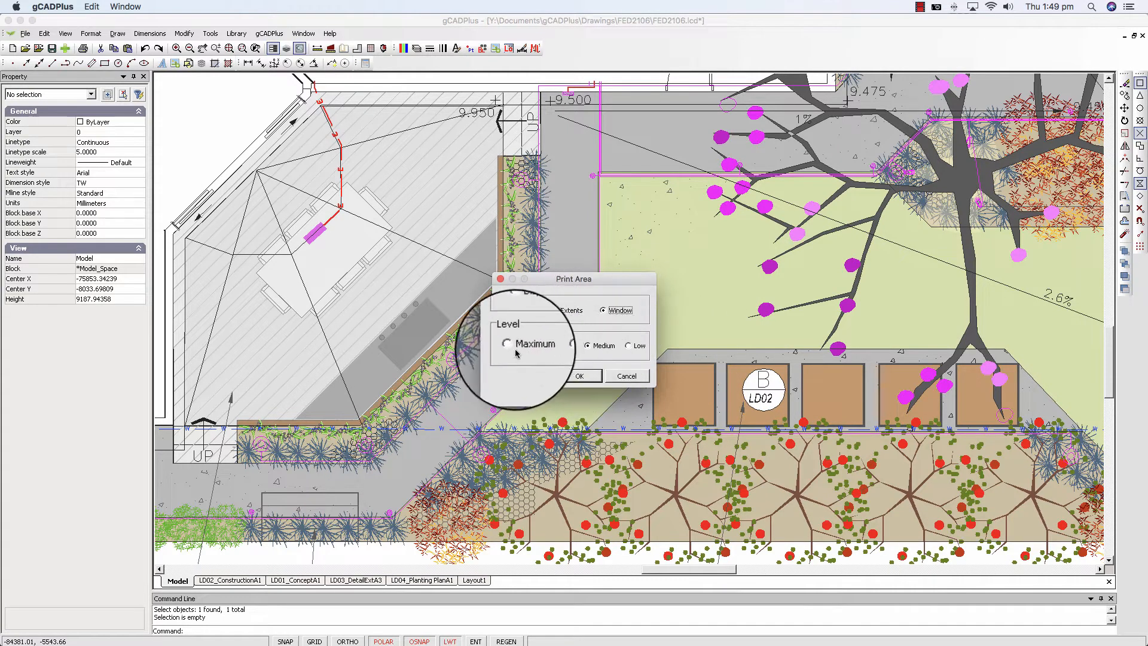
pyautogui.click(628, 377)
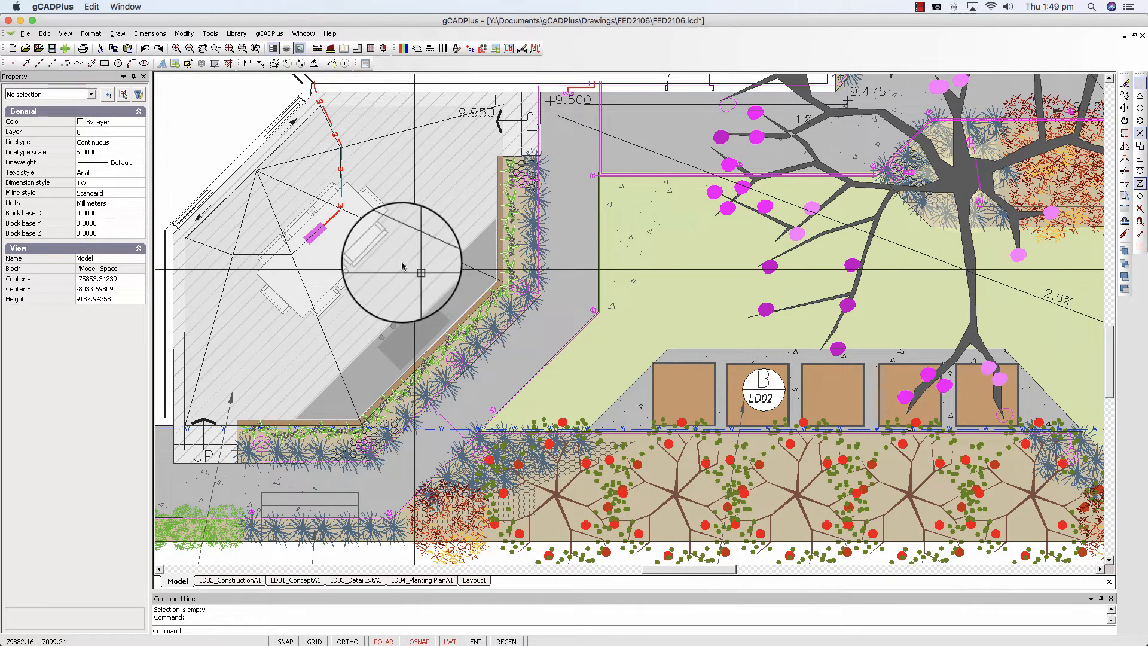
# Set up a print of the model with PDFwriter on A1 paper in landscape orientation.
pyautogui.click(25, 34)
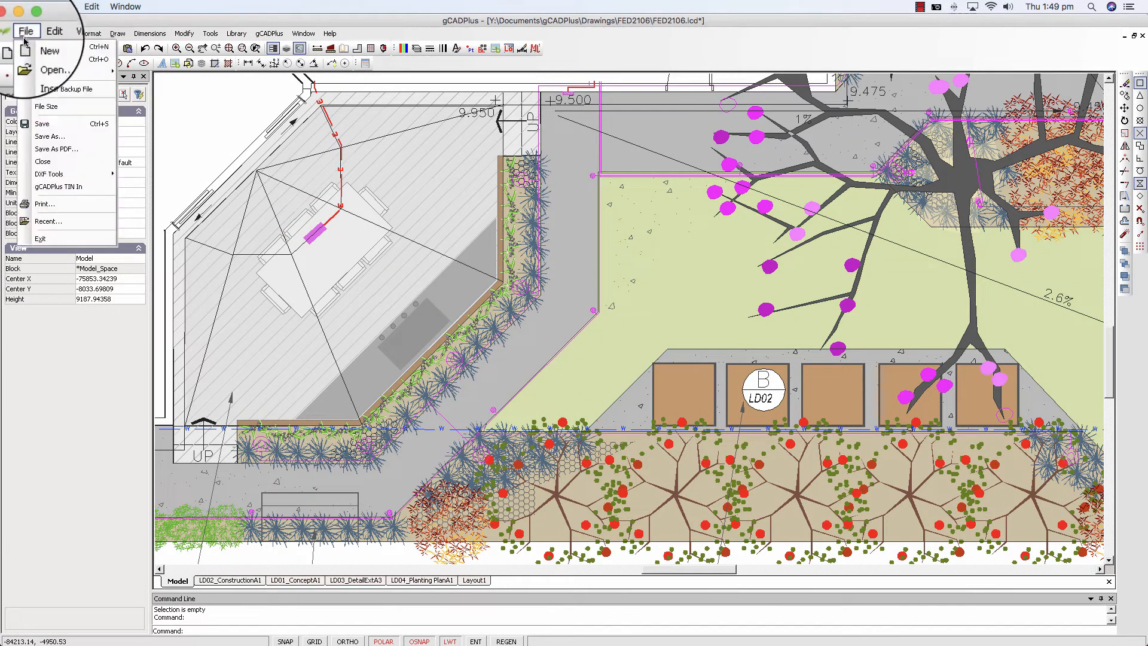
pyautogui.click(43, 204)
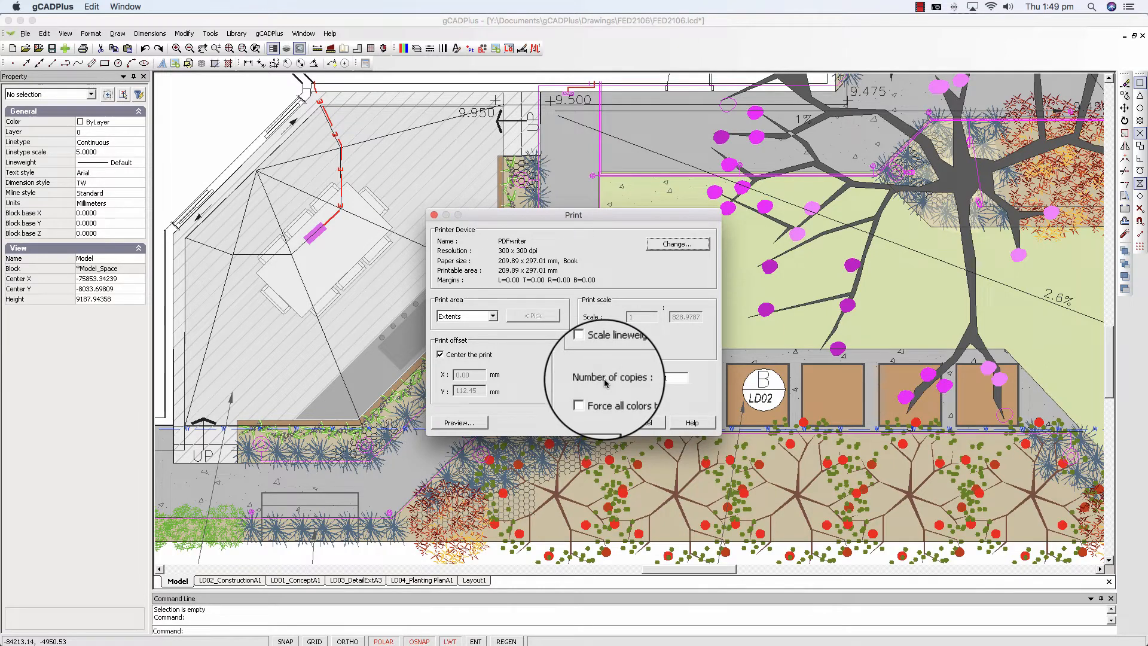
pyautogui.click(678, 245)
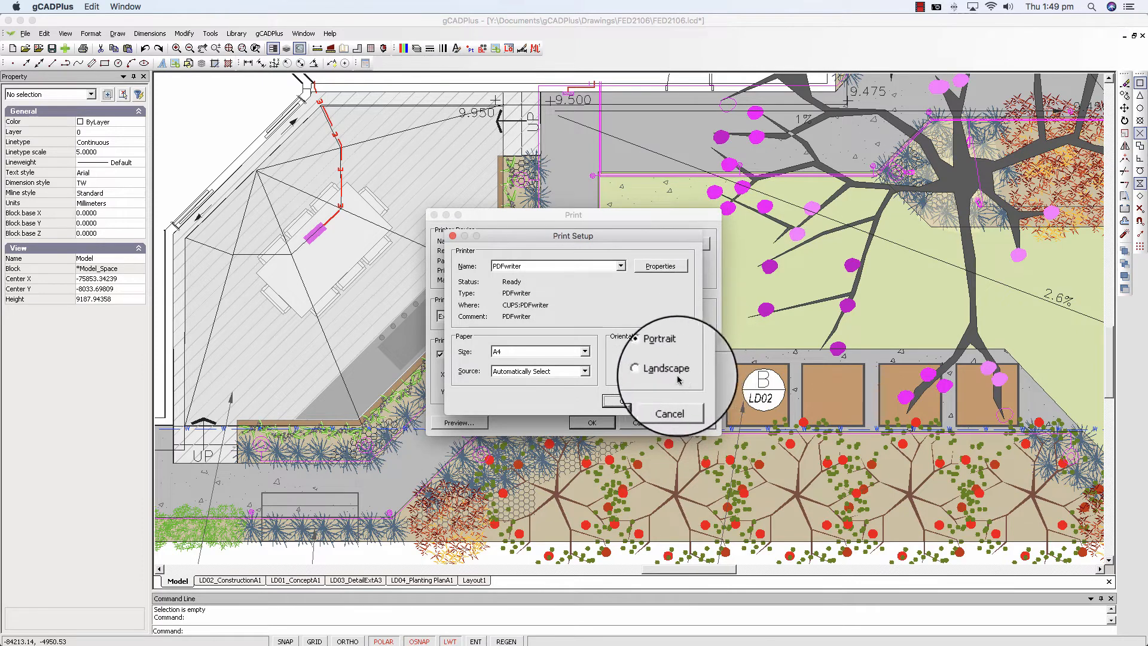
pyautogui.click(654, 375)
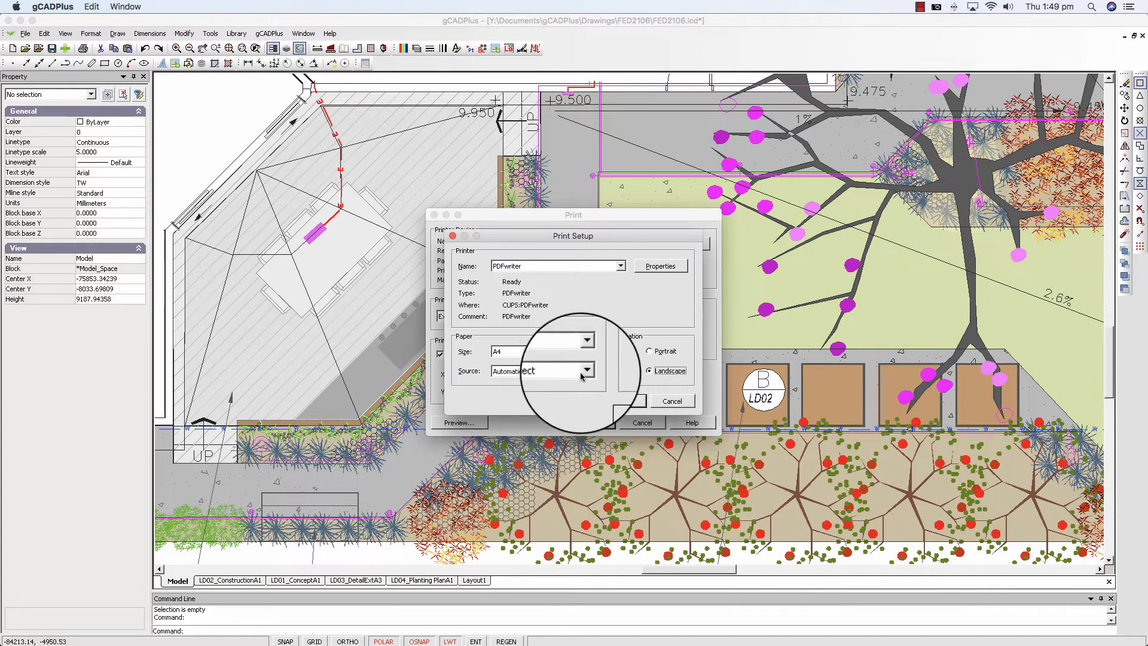
pyautogui.click(584, 352)
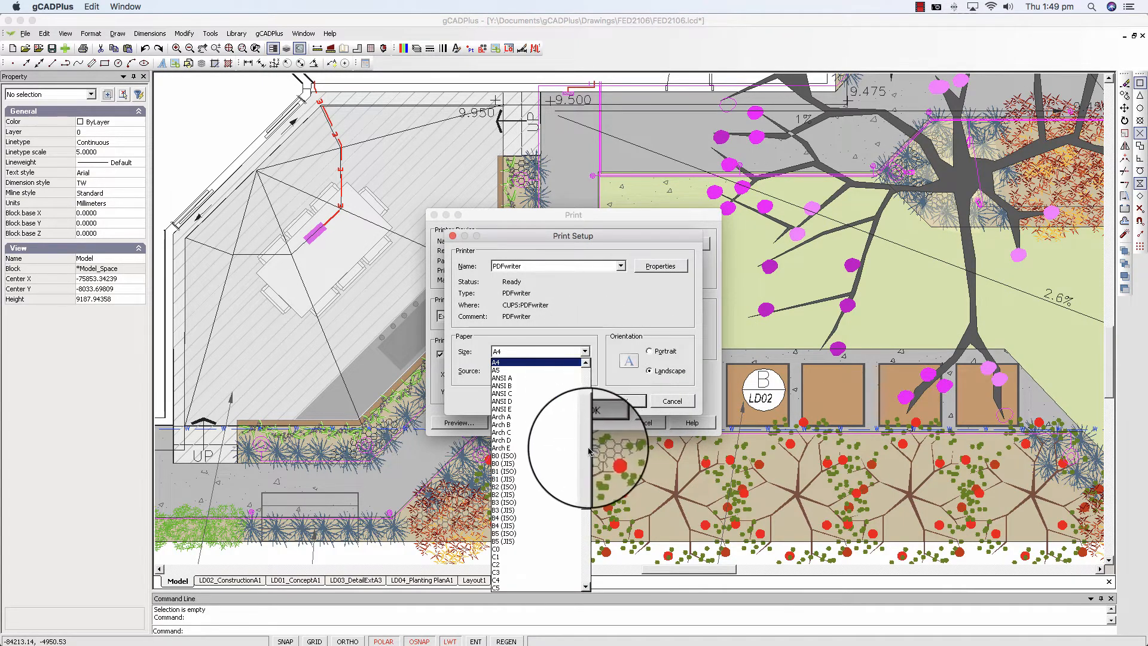
pyautogui.scroll(4, 586, 410)
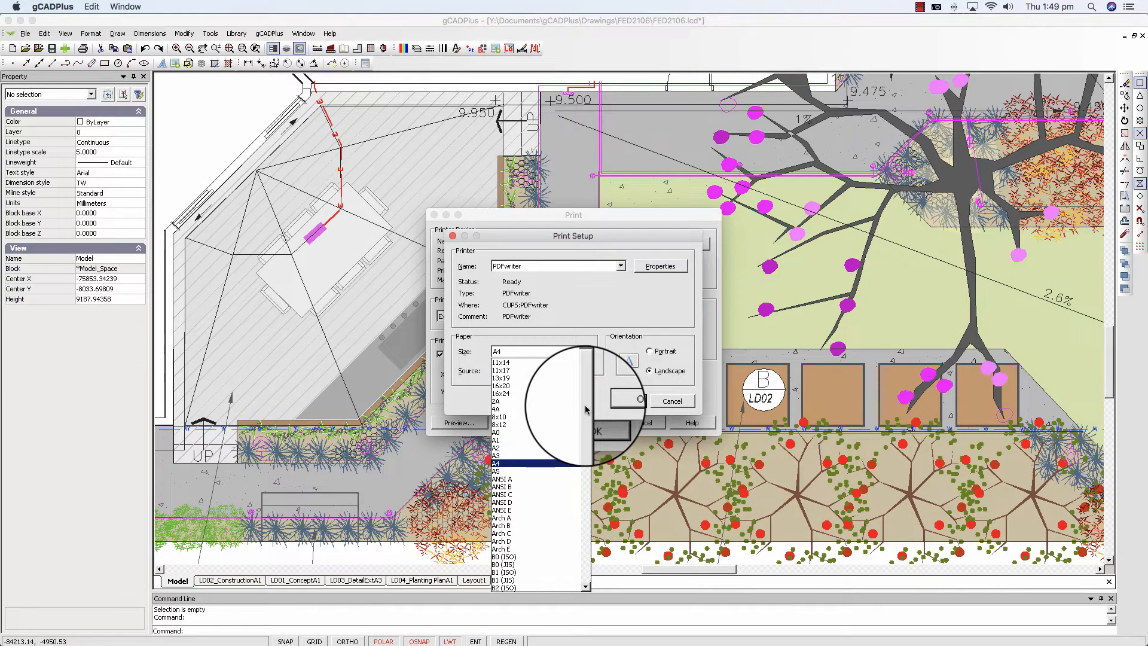
pyautogui.click(499, 440)
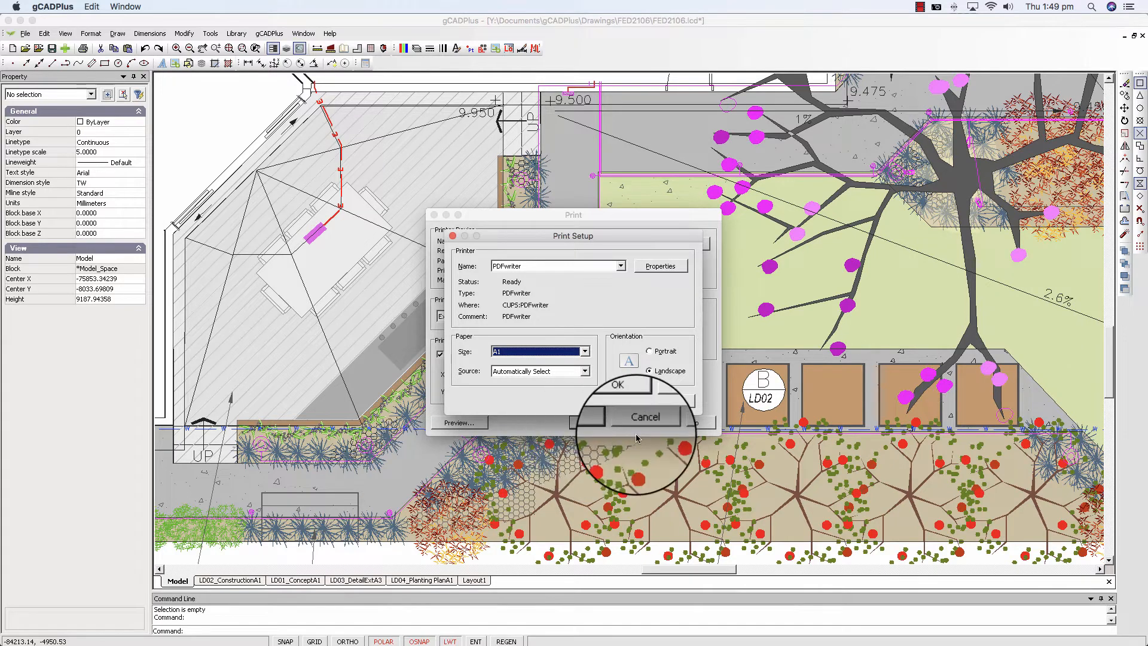
pyautogui.click(628, 409)
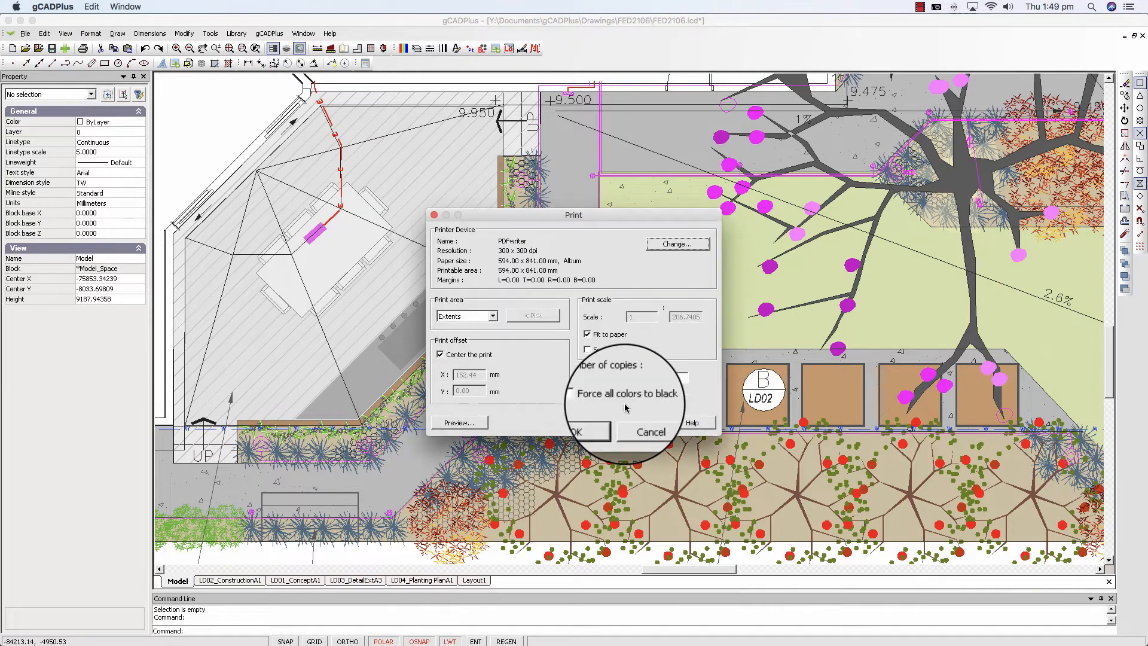
# Set the PDFwriter print quality to 2400 dpi.
pyautogui.click(674, 250)
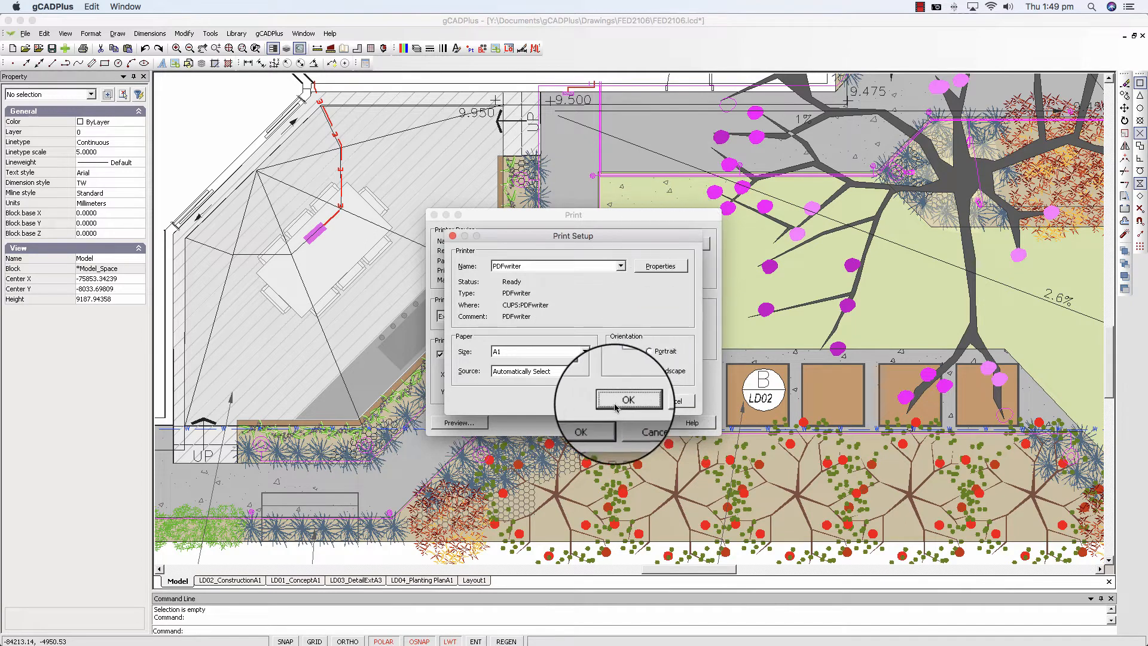
pyautogui.click(668, 267)
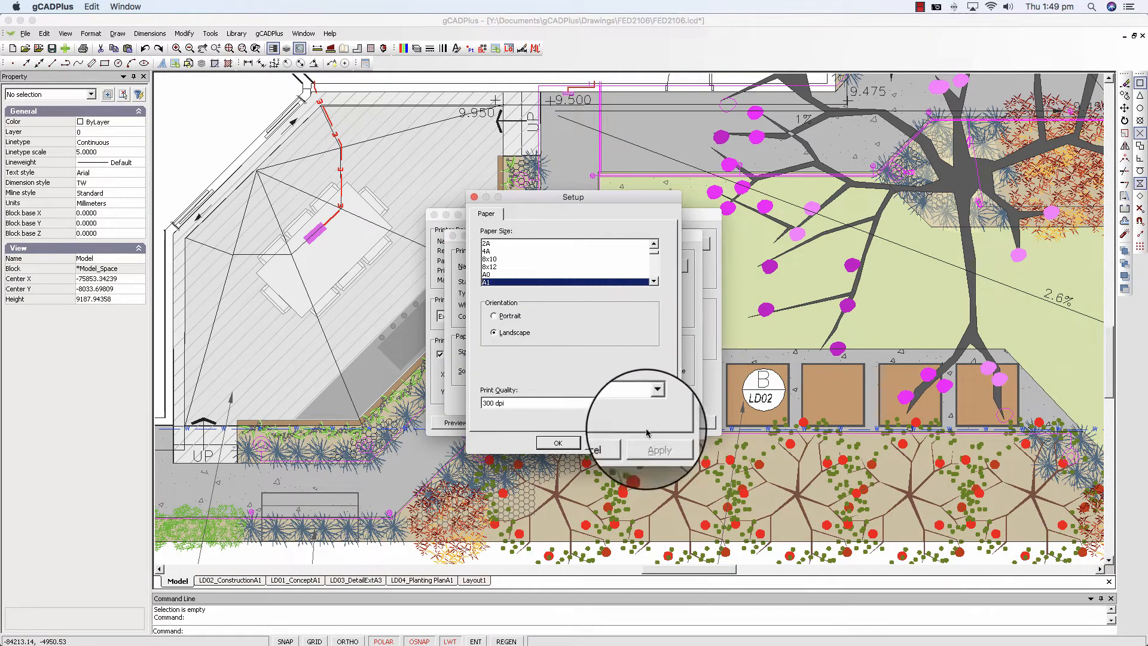
pyautogui.click(653, 402)
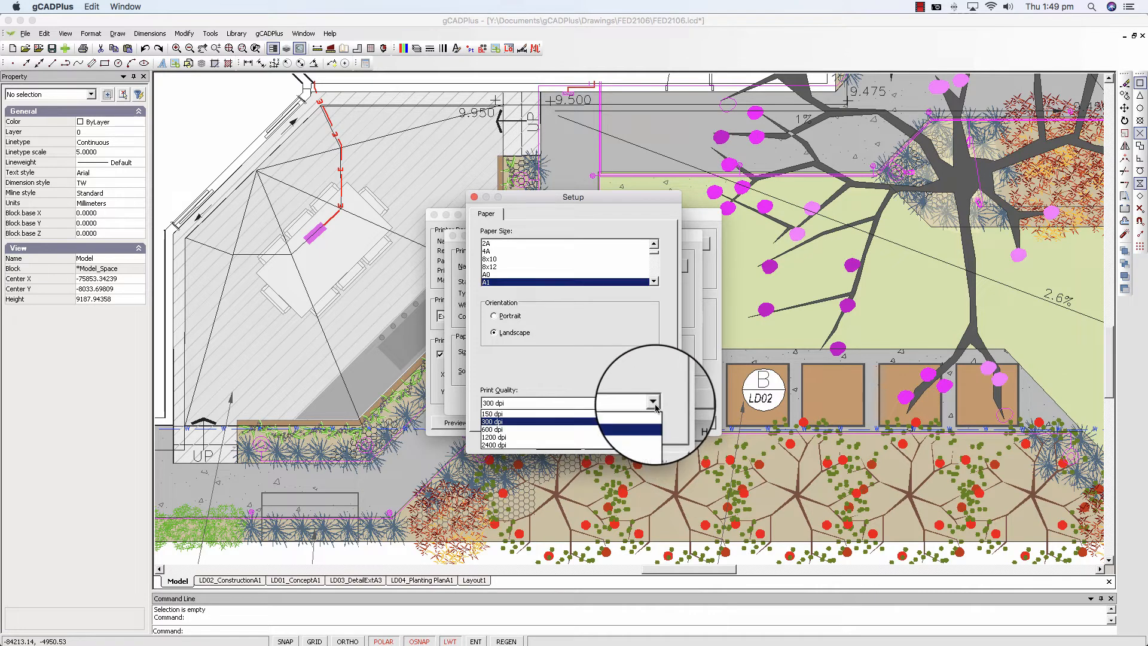
pyautogui.click(502, 446)
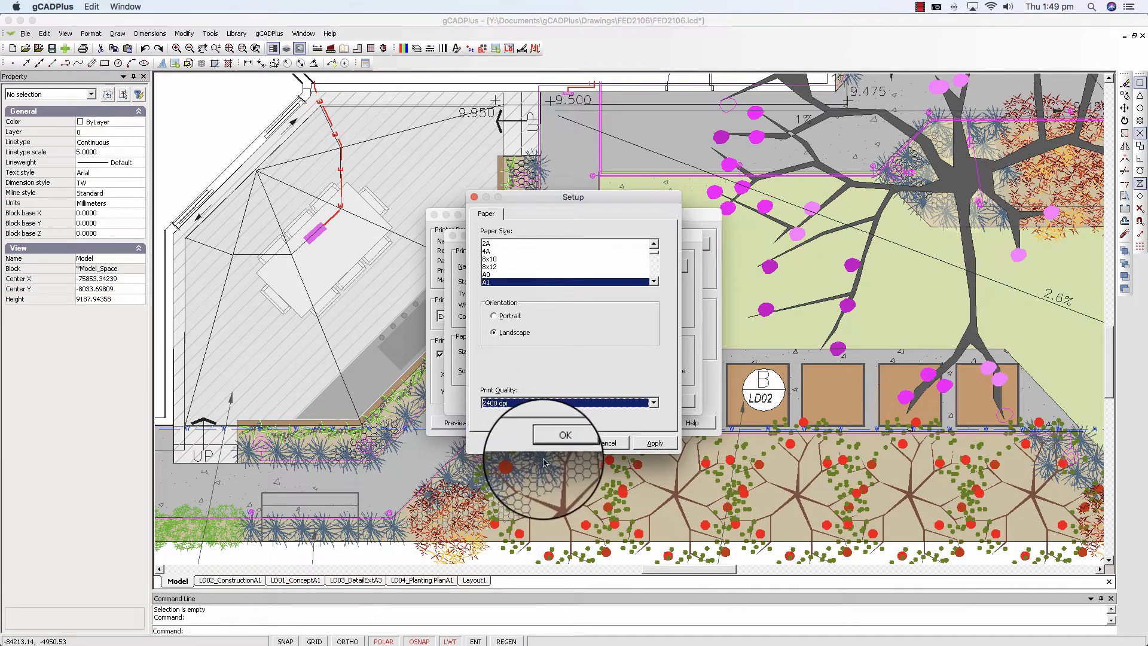